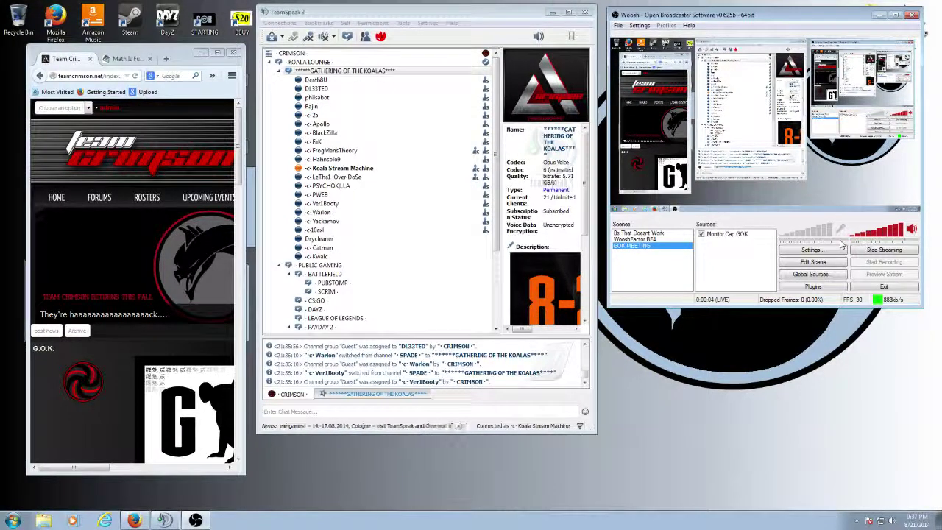
- Maximize TeamSpeak 3, later restore it, then maximize Firefox showing the Team Crimson site
left_click(569, 12)
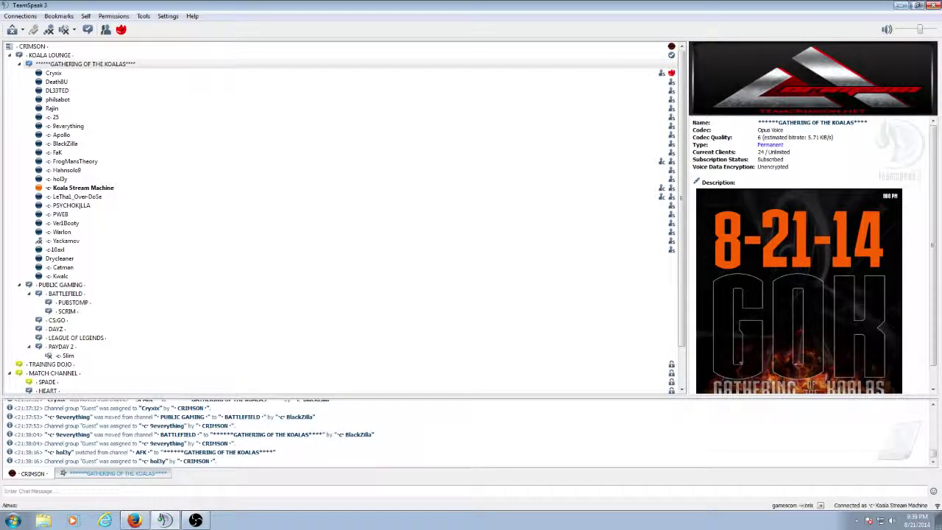
left_click(915, 5)
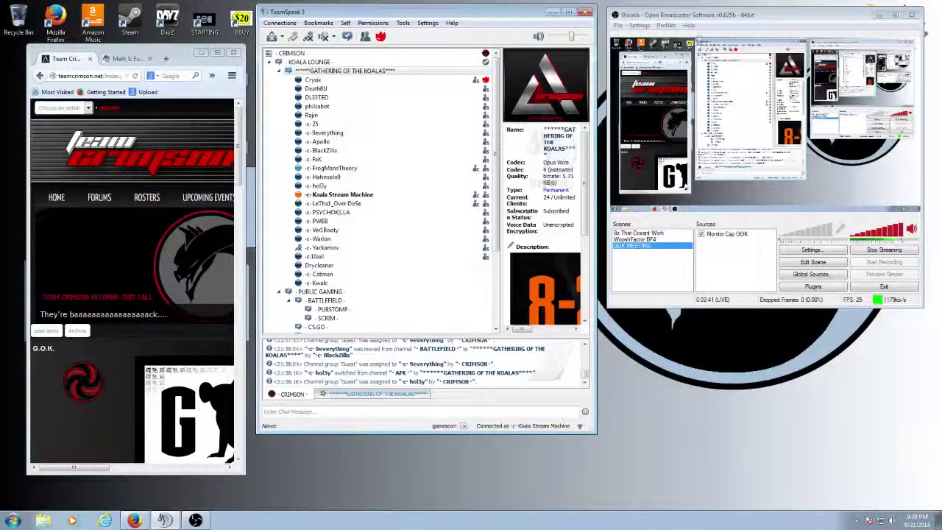
left_click(223, 53)
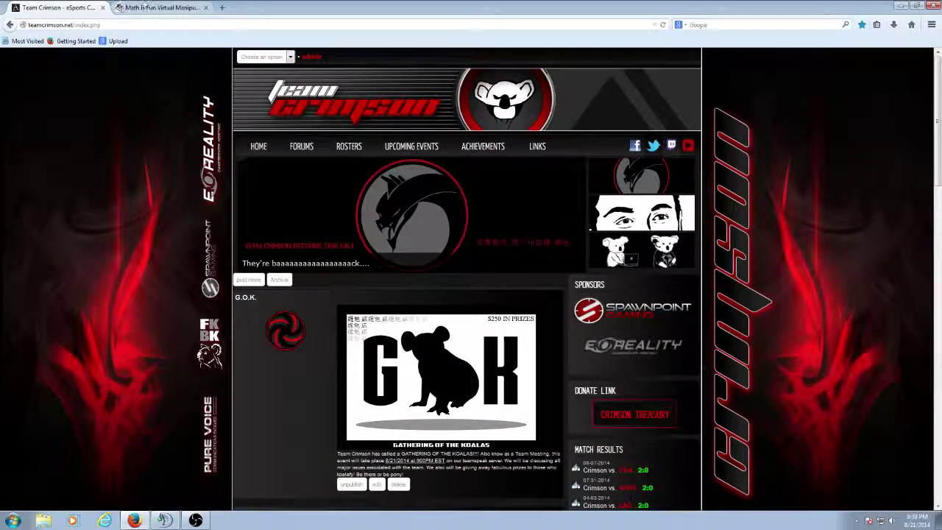
- On the spinner page, select the 's' slice and highlight its name to become pweb
left_click(147, 7)
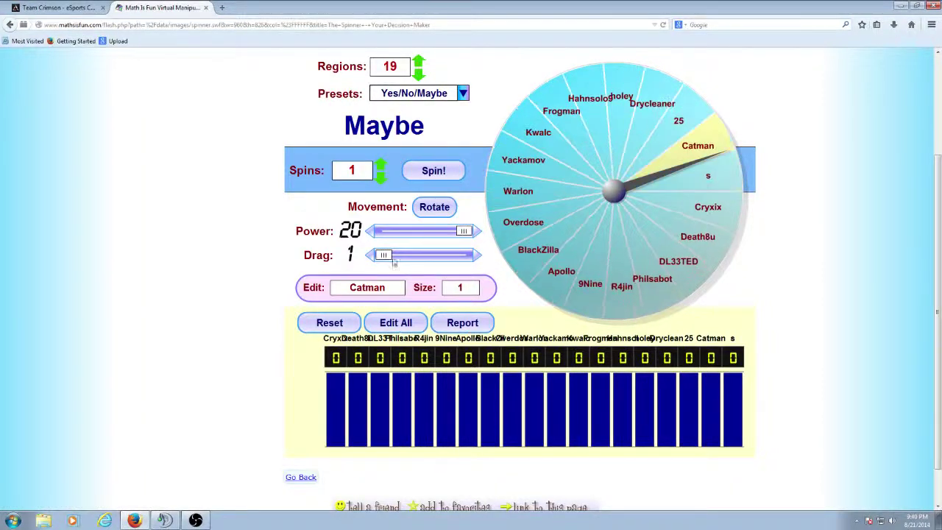
left_click(673, 182)
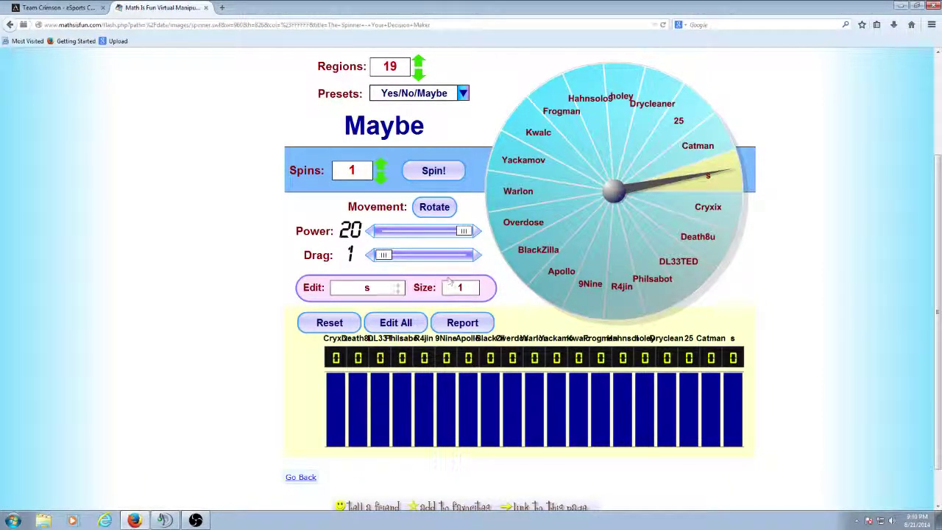
double_click(396, 287)
type("pw")
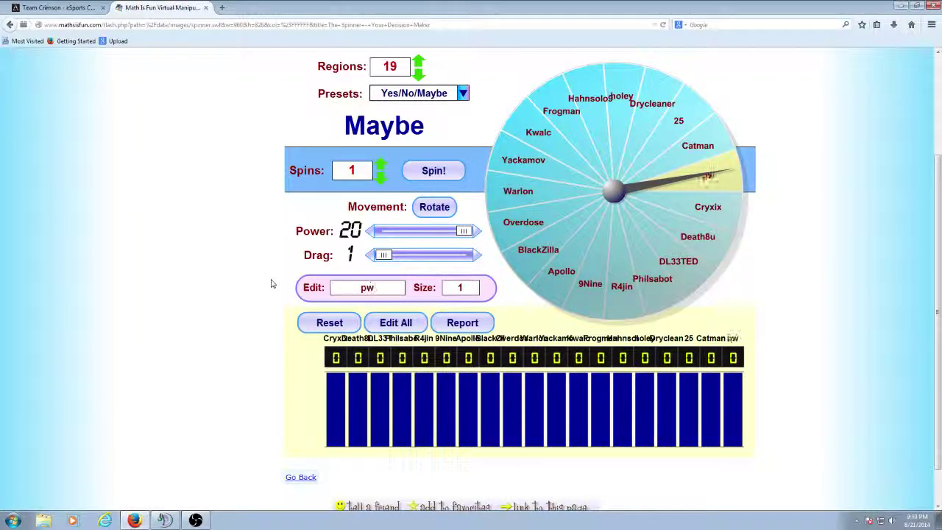
type("eb")
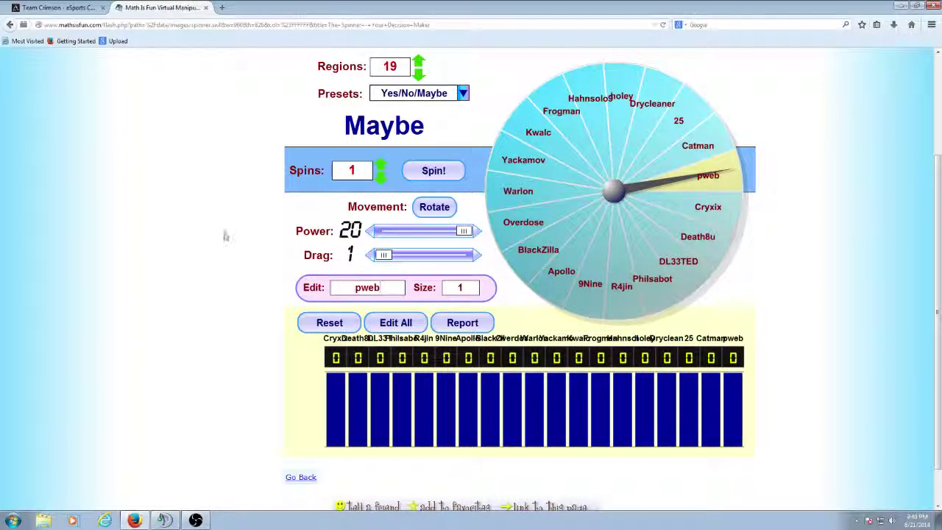
- Add a new slice, replace its placeholder name 'fak', and raise the wheel to 21 regions
left_click(418, 61)
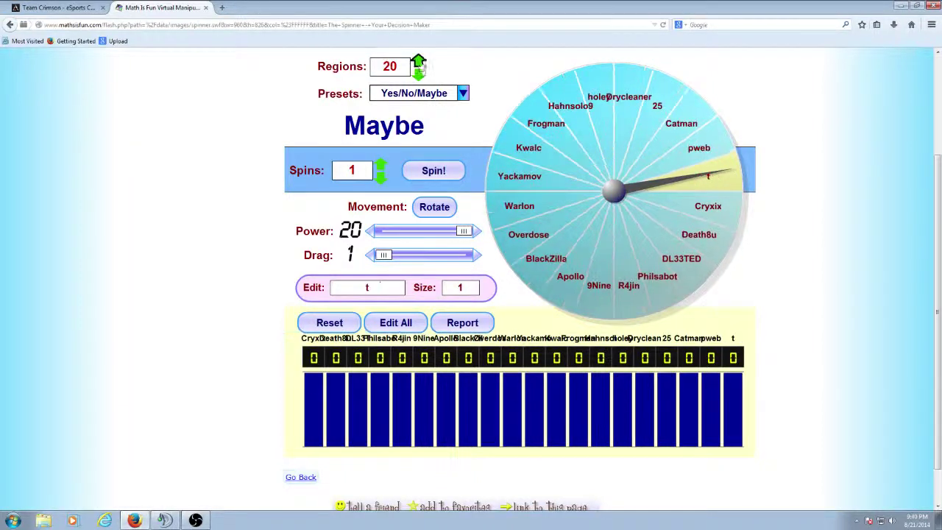
double_click(375, 287)
type("fak")
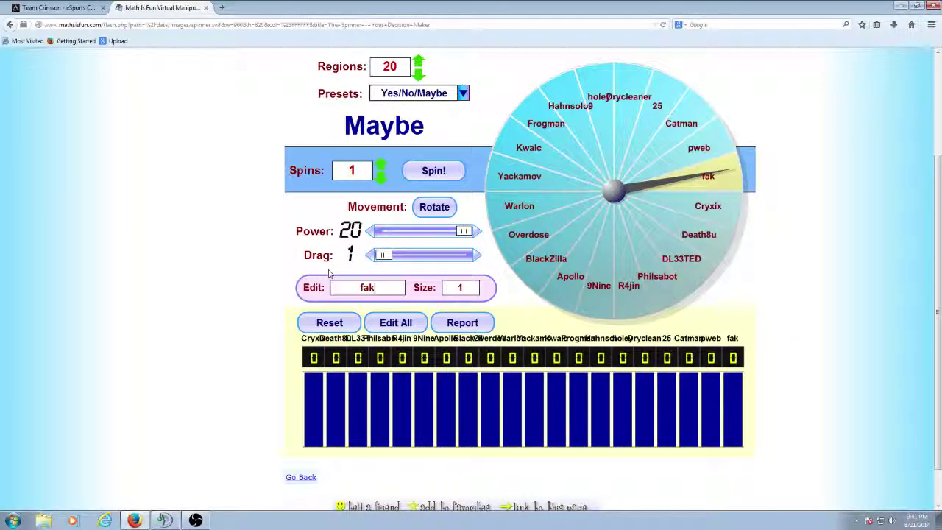
key("BackSpace")
key("BackSpace")
key("BackSpace")
type("10axl")
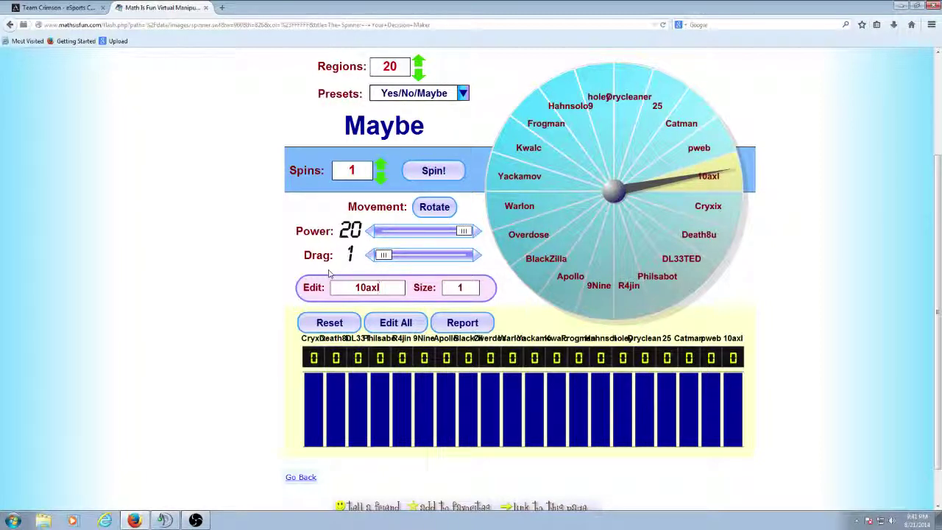
left_click(419, 63)
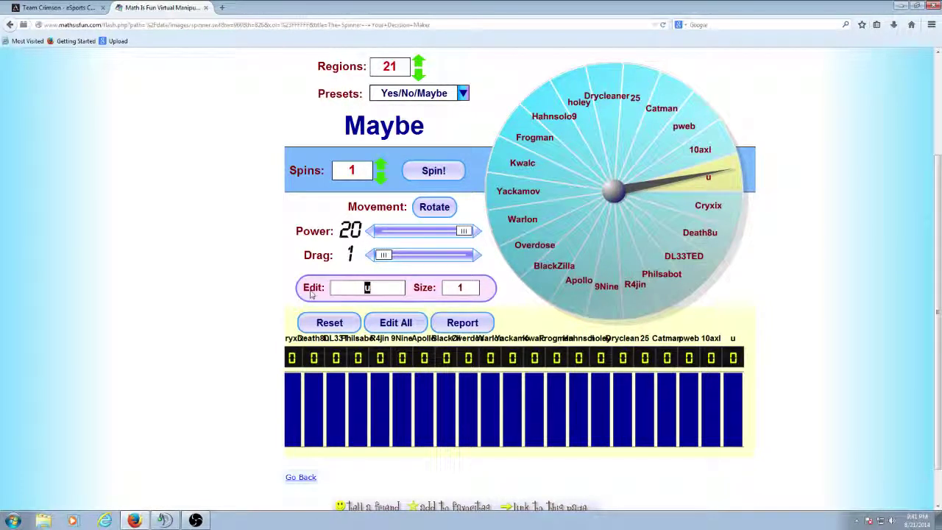
type("psycho")
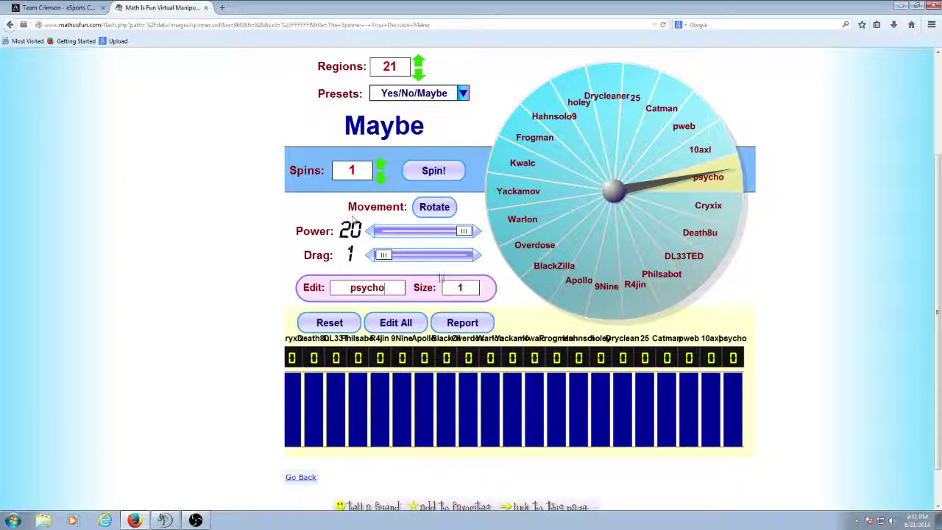
- Spin the 21-region wheel; it stops on Kwalc, giving Kwalc a tally of 1
left_click(433, 170)
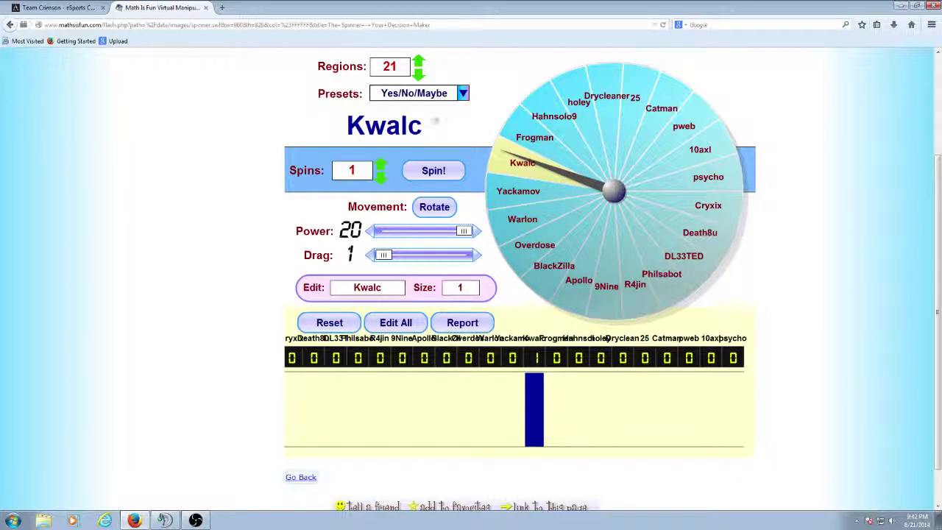
- Spin a second time; the wheel lands on pweb, tallying pweb at 1
left_click(433, 170)
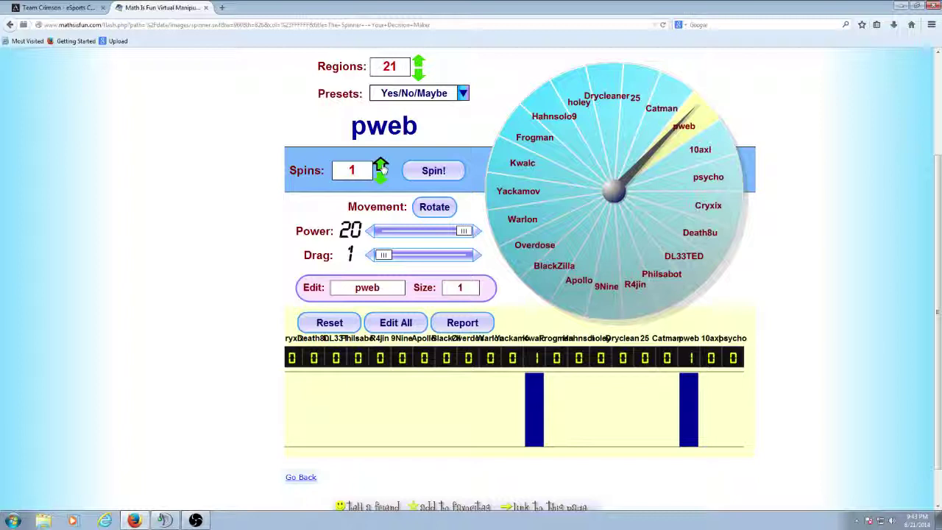
- Spin a third time; pweb wins again and its tally rises to 2
left_click(433, 171)
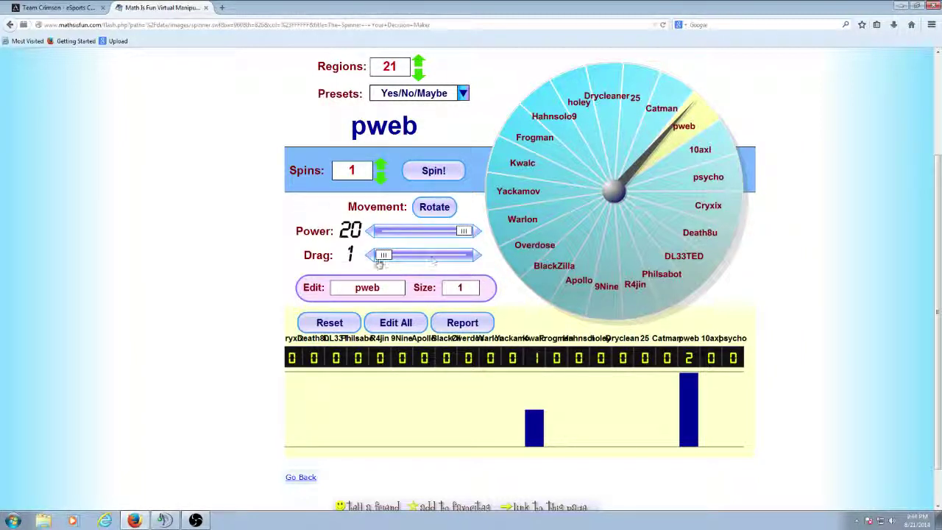
- Set the spinner's Drag slider to 7 and return to the Team Crimson website
left_click_drag(382, 255, 406, 256)
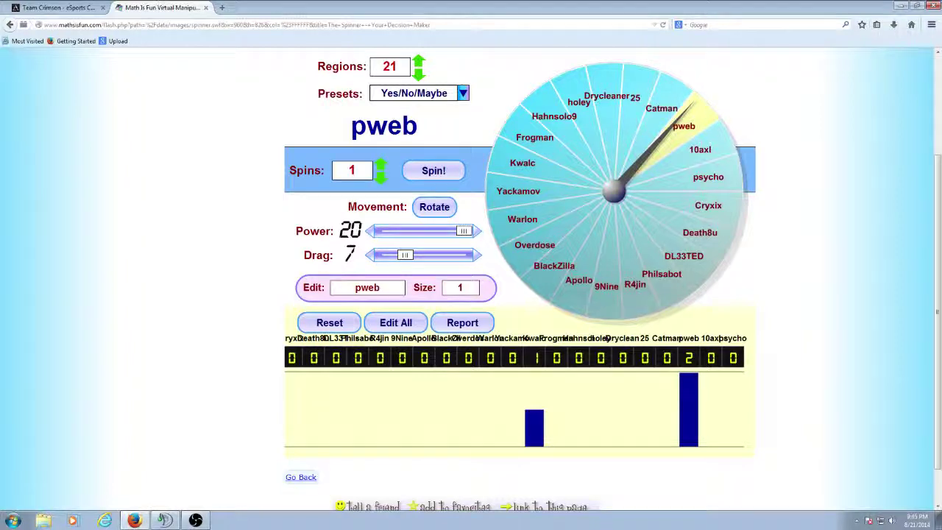
left_click(59, 8)
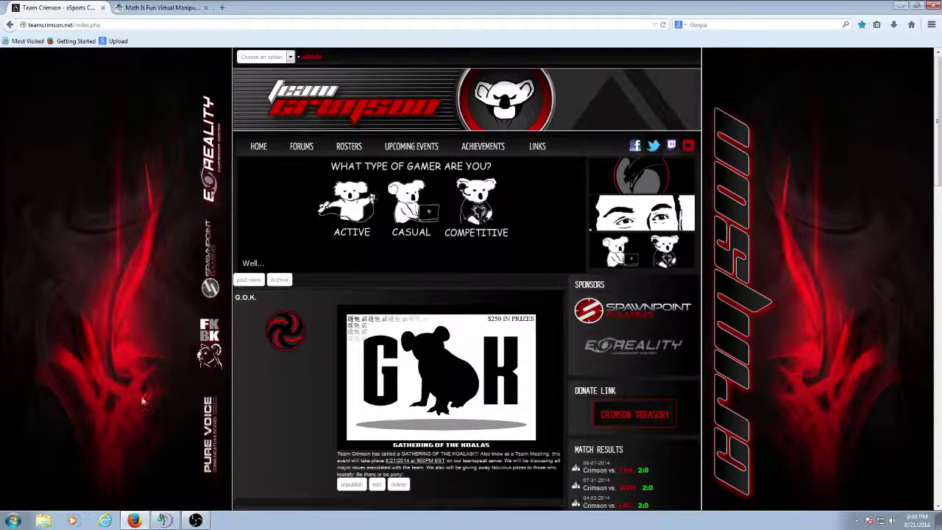
- Bring TeamSpeak 3 up from the taskbar and maximize it on the Gathering of the Koalas channel
left_click(163, 520)
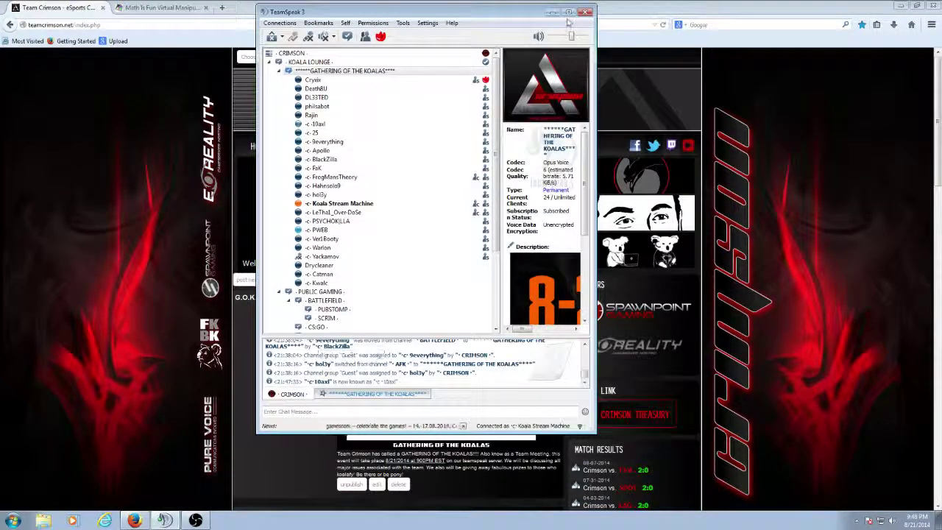
left_click_drag(412, 19, 285, 0)
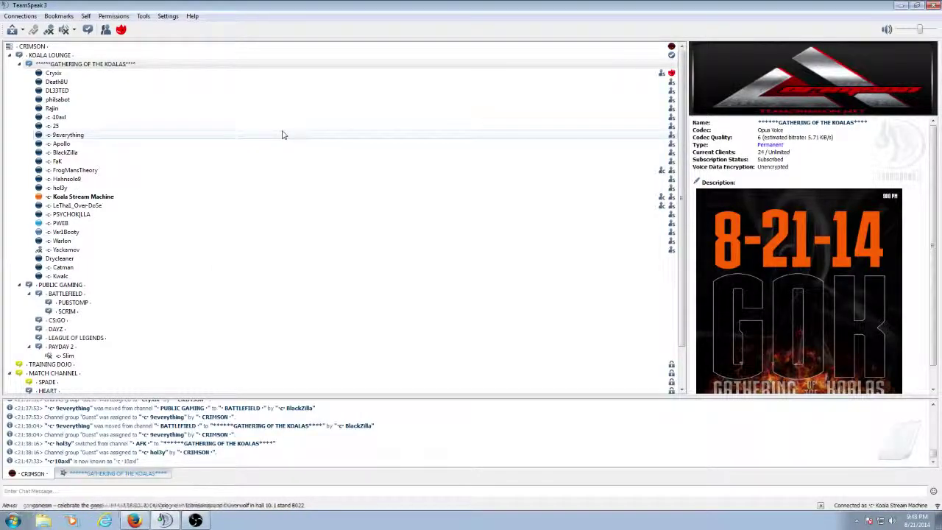